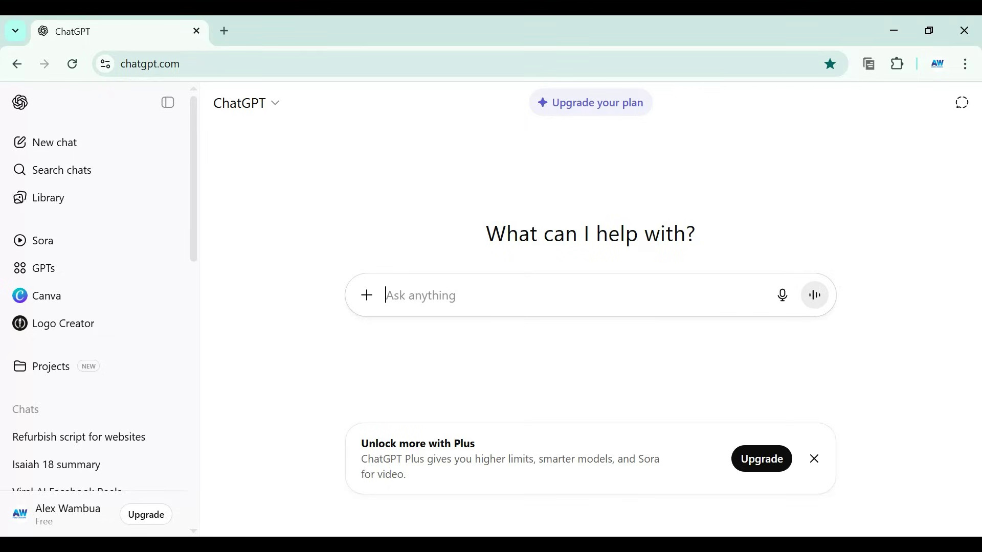
# Attach the man's portrait and send 'Turn this person into a baby in a podcast studio'
pyautogui.click(364, 304)
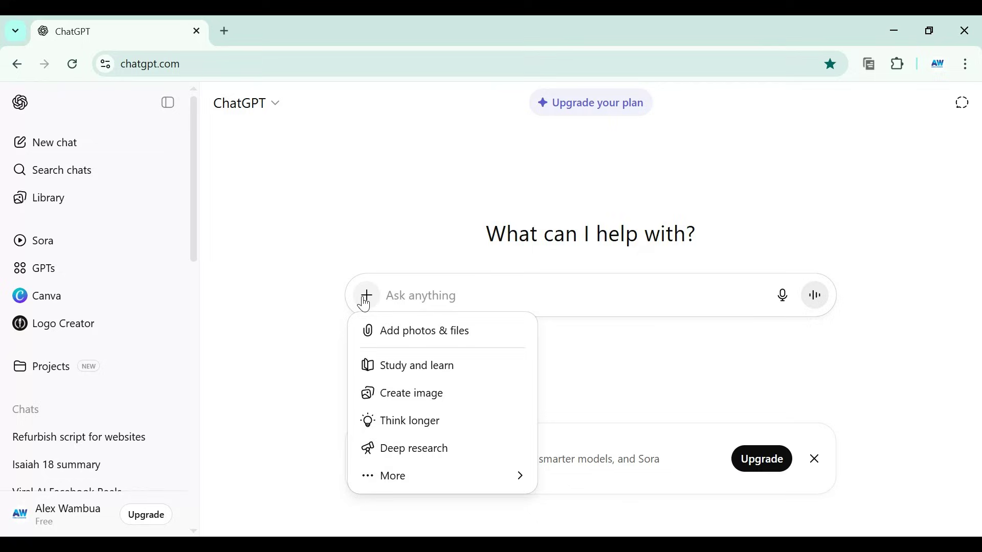
pyautogui.click(391, 335)
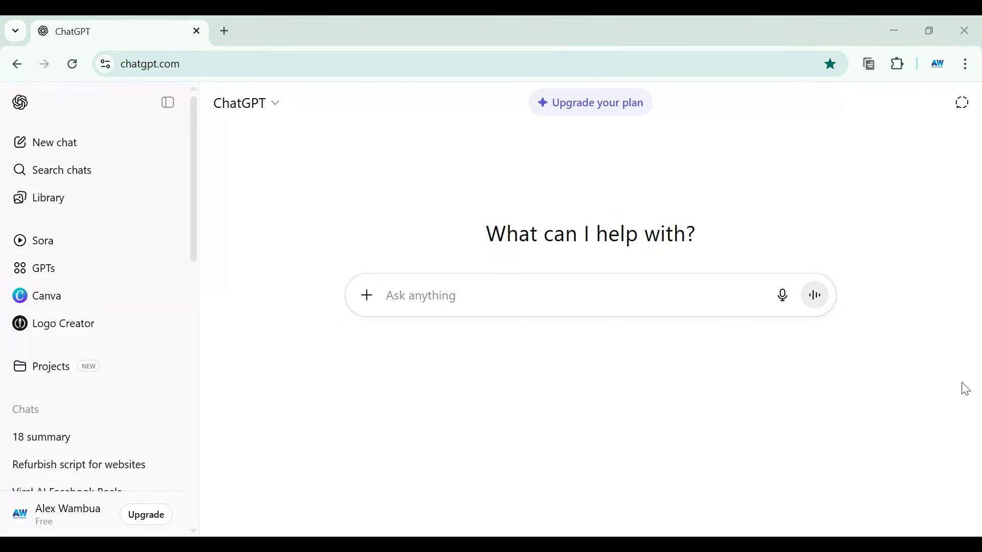
pyautogui.doubleClick(353, 272)
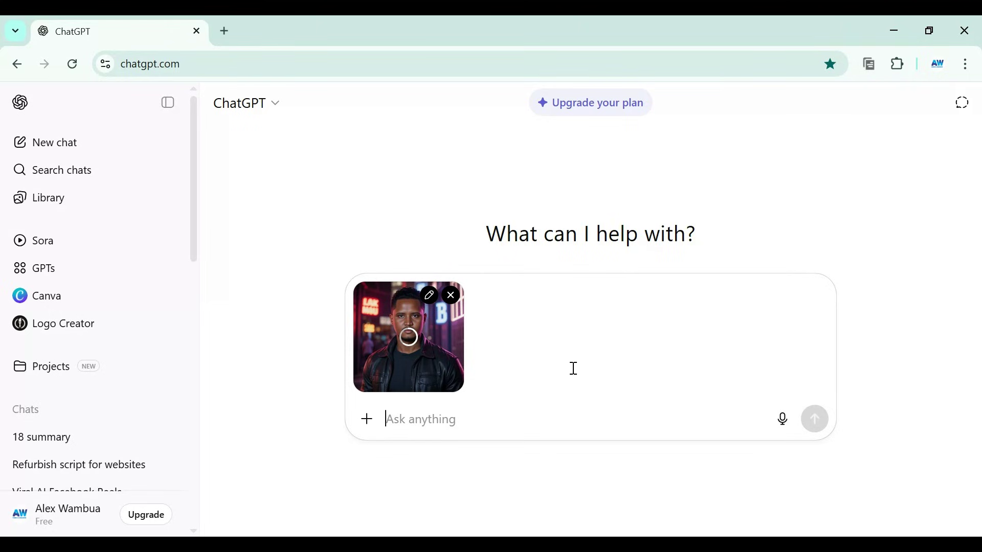
pyautogui.write('Turn this person into a baby in a podcast studio')
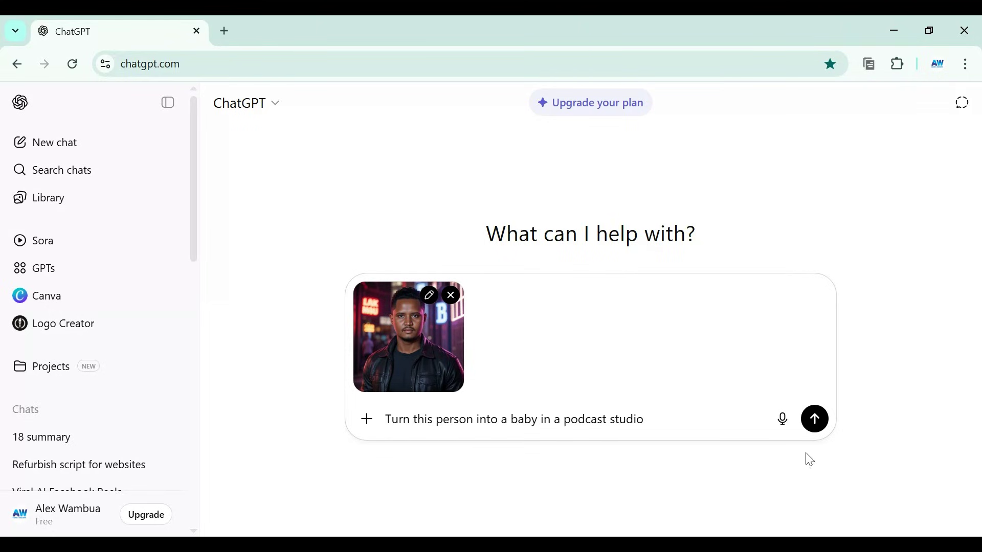
pyautogui.click(815, 419)
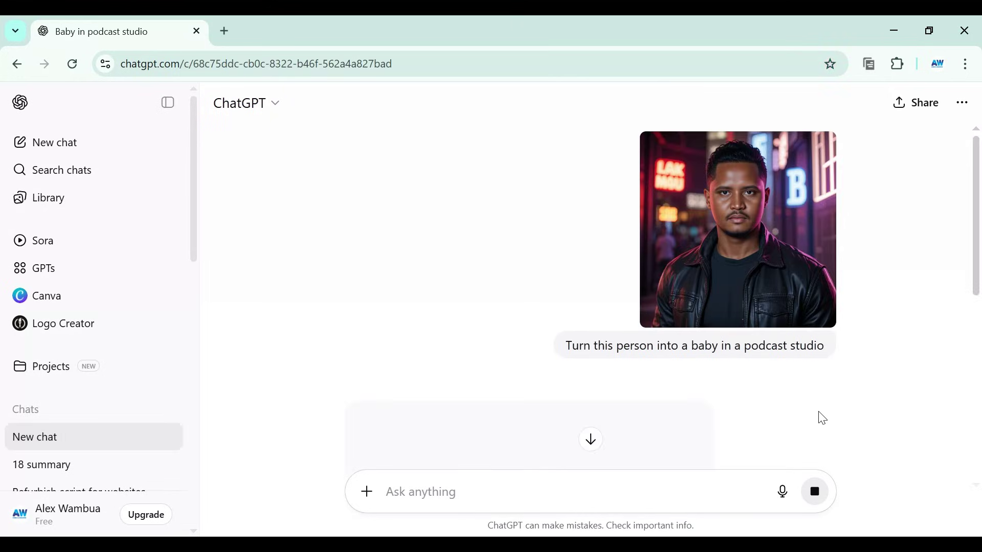
pyautogui.scroll(-2, 976, 261)
pyautogui.moveTo(976, 260); pyautogui.dragTo(972, 328)
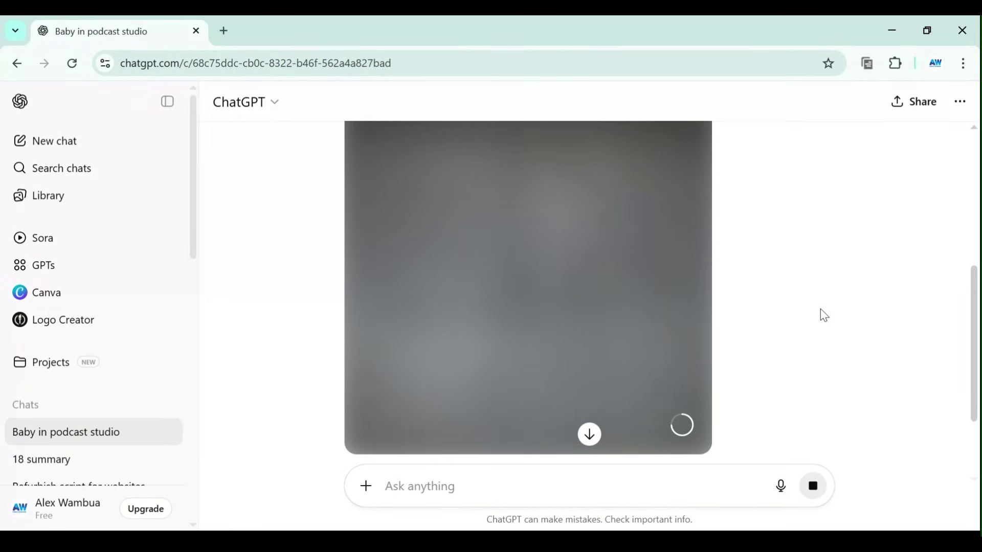
pyautogui.moveTo(974, 390)
pyautogui.mouseDown()
pyautogui.moveTo(975, 404)
pyautogui.moveTo(965, 340)
pyautogui.moveTo(965, 384)
pyautogui.mouseUp()
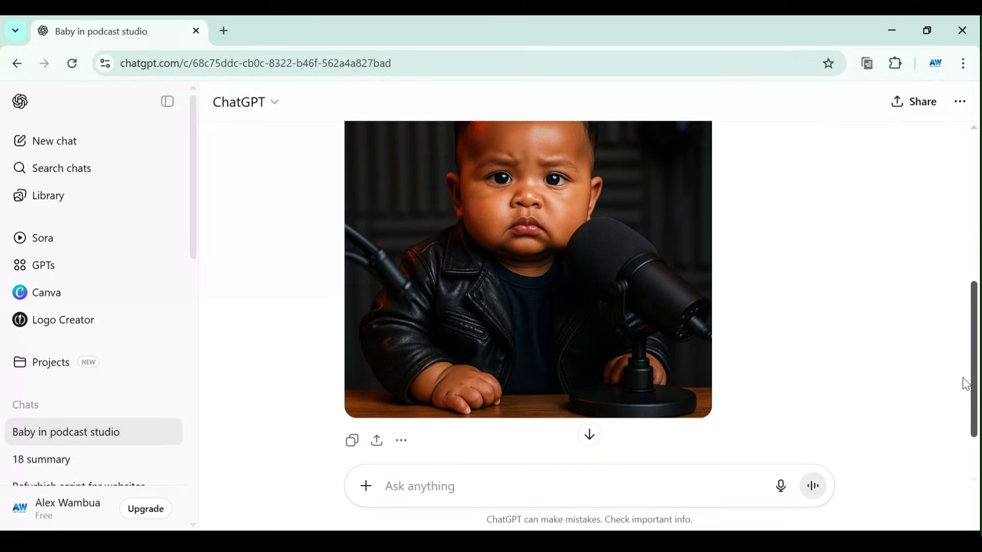
pyautogui.scroll(-2, 965, 384)
# Save the generated leather-jacket baby podcaster image from its share dialog
pyautogui.click(376, 360)
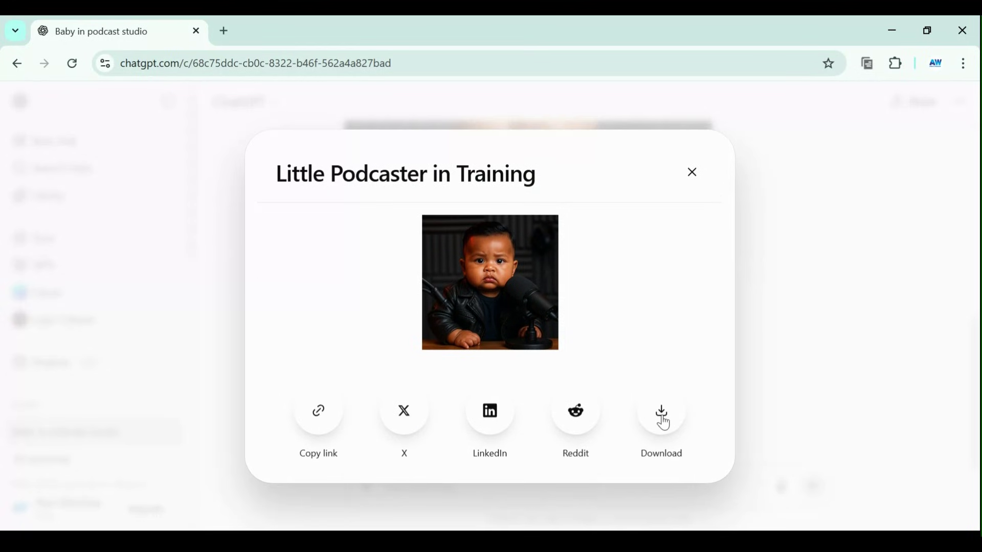
pyautogui.click(663, 422)
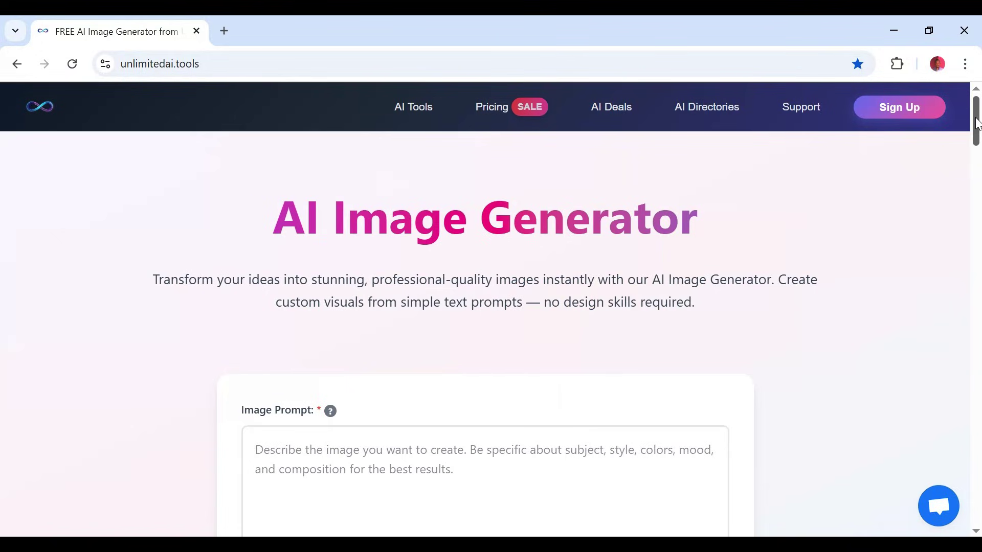
pyautogui.moveTo(976, 119); pyautogui.dragTo(978, 485)
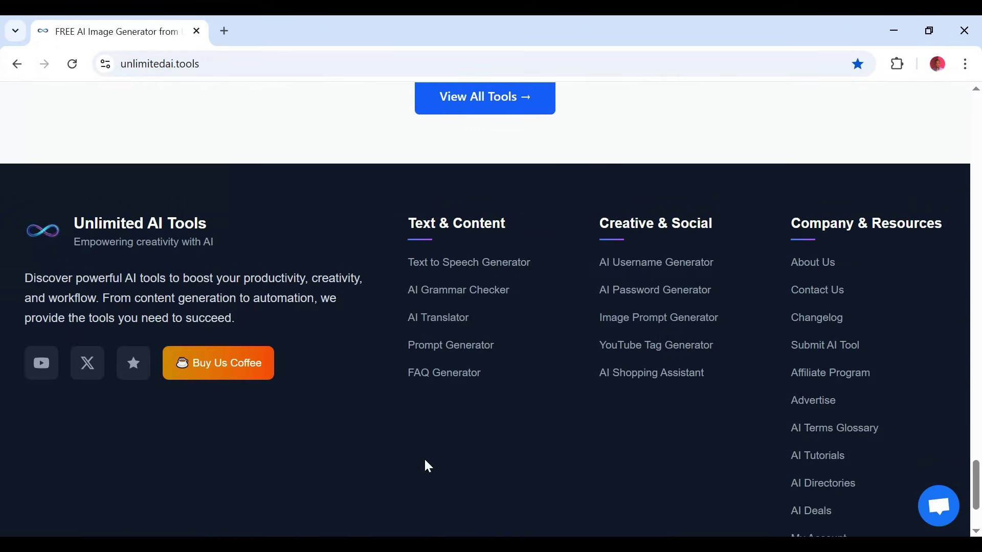
# Generate speech of the pasted marketing script with voice Ethan and preset Podcast
pyautogui.click(499, 263)
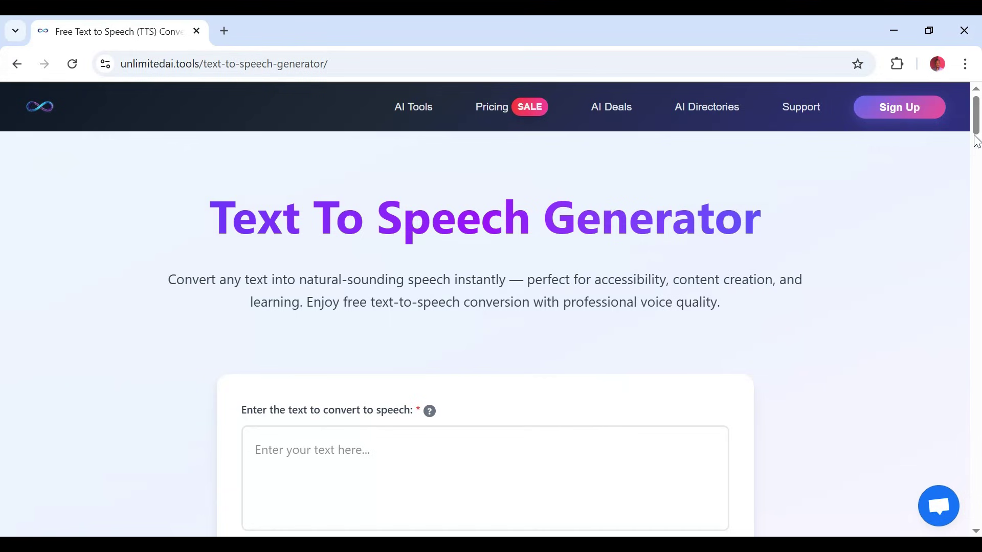
pyautogui.moveTo(978, 138); pyautogui.dragTo(978, 150)
pyautogui.click(386, 373)
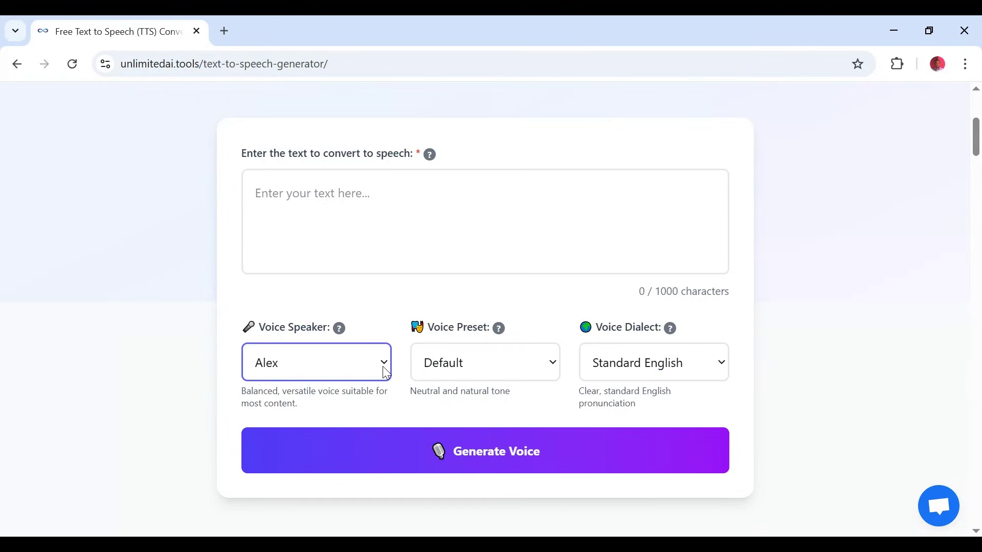
pyautogui.click(289, 229)
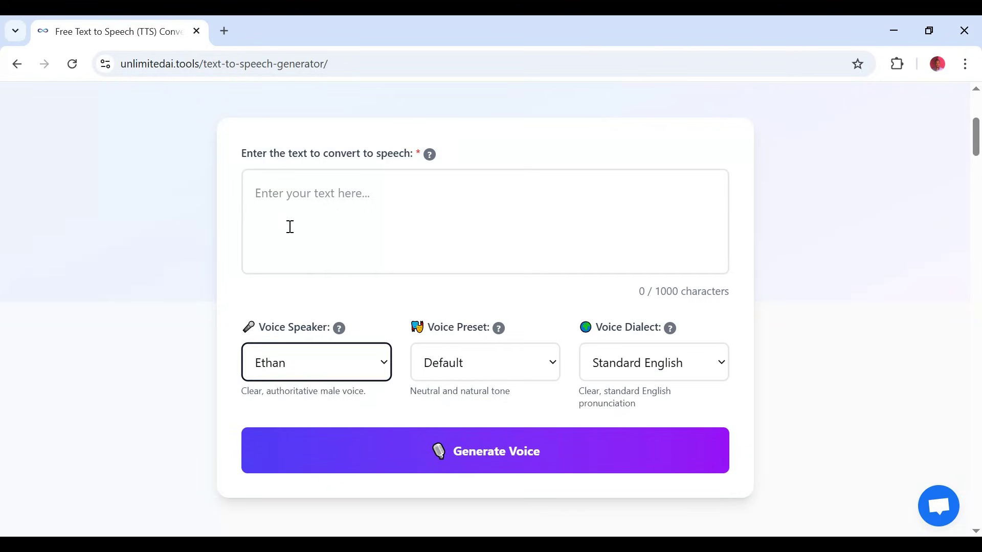
pyautogui.click(550, 373)
pyautogui.click(471, 300)
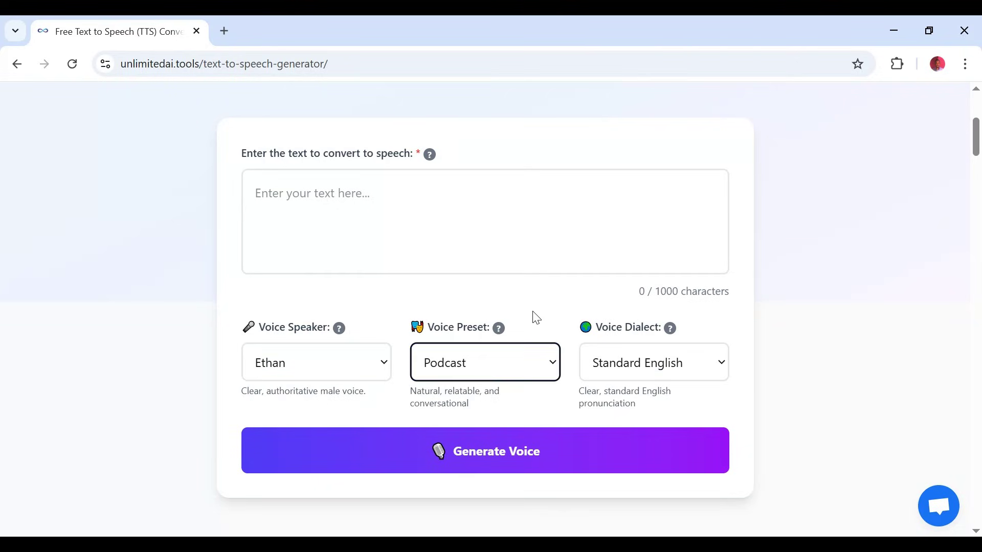
pyautogui.click(304, 197)
pyautogui.write("Digital marketing vs Content marketing: What's the difference? Content marketing is the what: blogs, videos, and posts that build trust by giving value. Digital marketing is the how: ads, SEO, emails, and social media that push your message out. Simple rule—content creates the story, digital spreads the story.")
pyautogui.scroll(2, 721, 185)
pyautogui.scroll(-2, 721, 185)
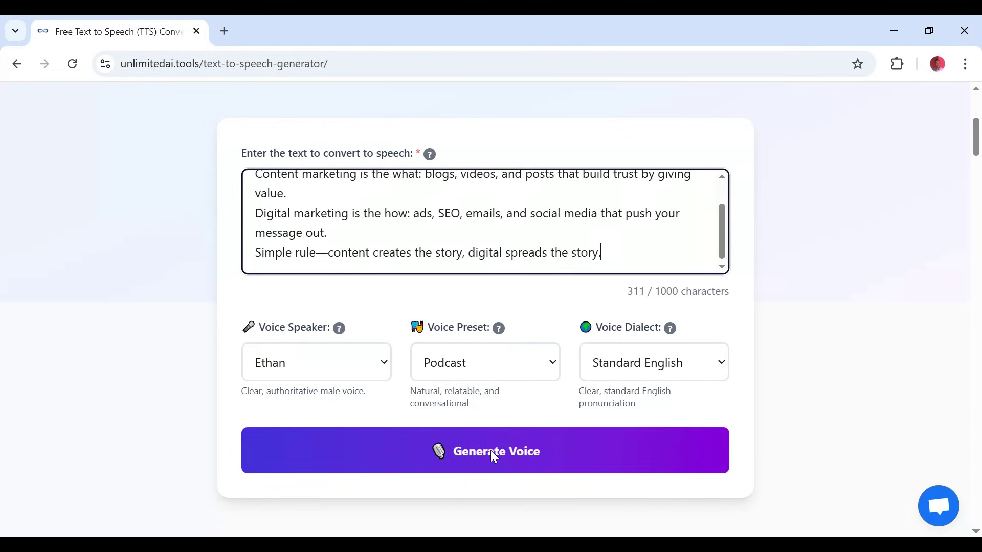
pyautogui.click(491, 450)
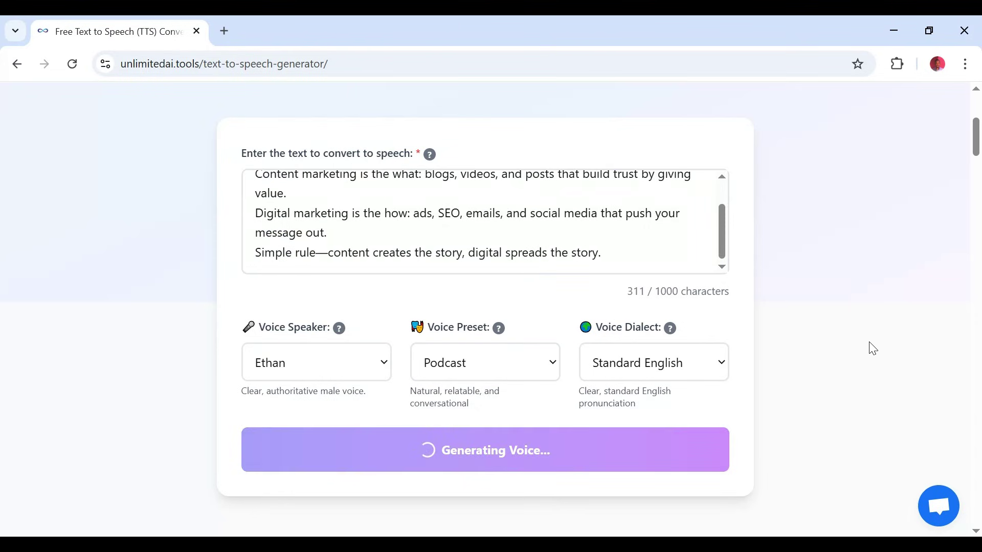
# Play the full 22-second speech clip, then open its more-options menu
pyautogui.click(275, 279)
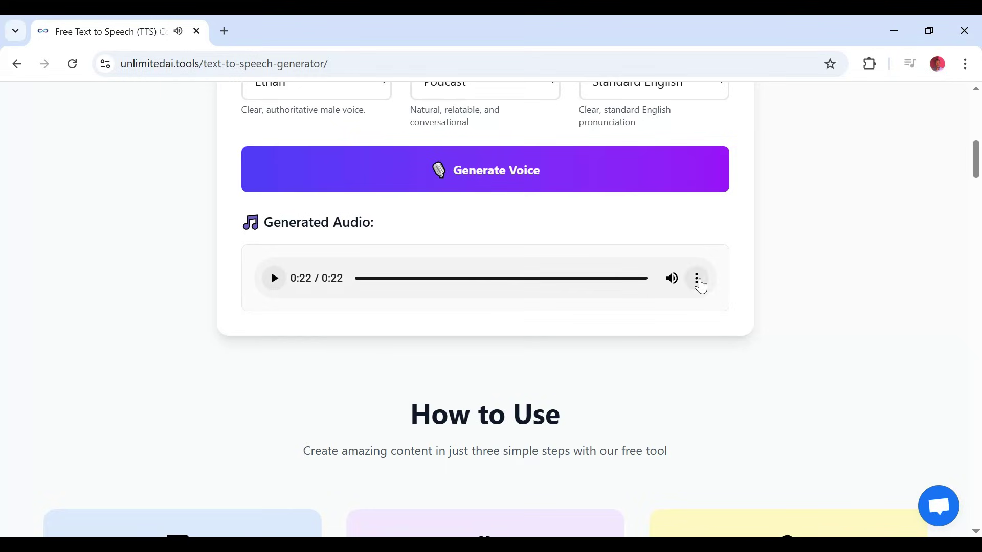
pyautogui.click(698, 280)
# Save the speech audio, then submit the baby portrait and uploaded audio as a Dreamina AI Avatar
pyautogui.click(622, 240)
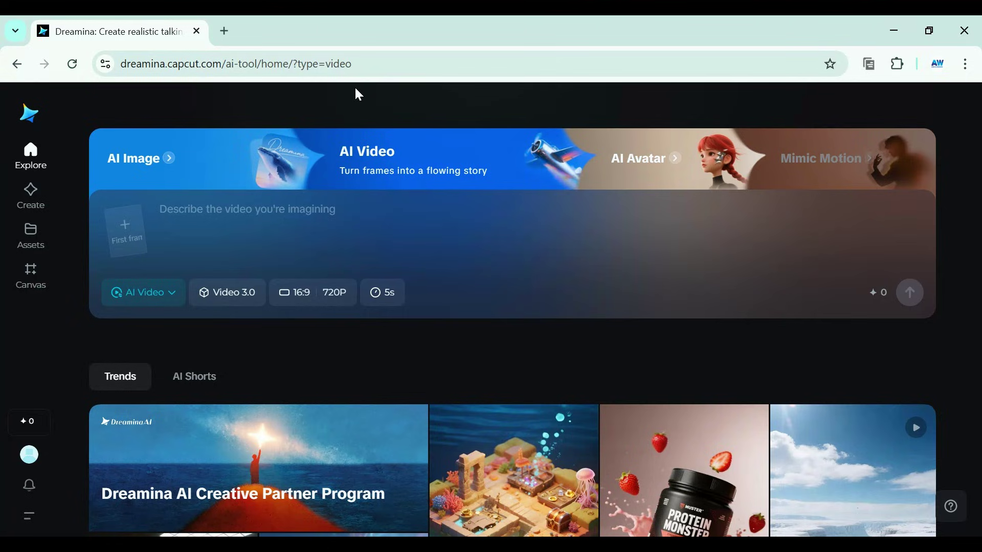
pyautogui.click(649, 156)
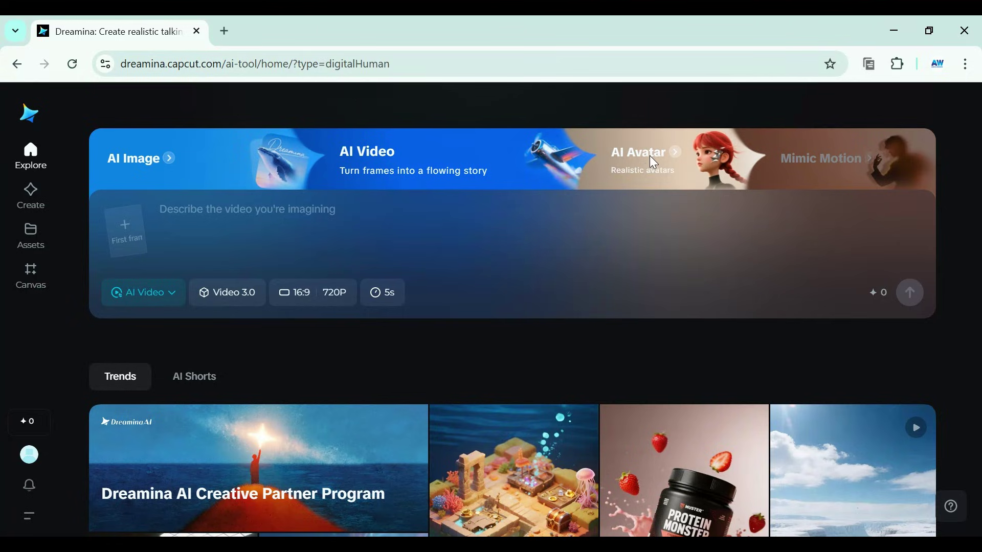
pyautogui.click(126, 230)
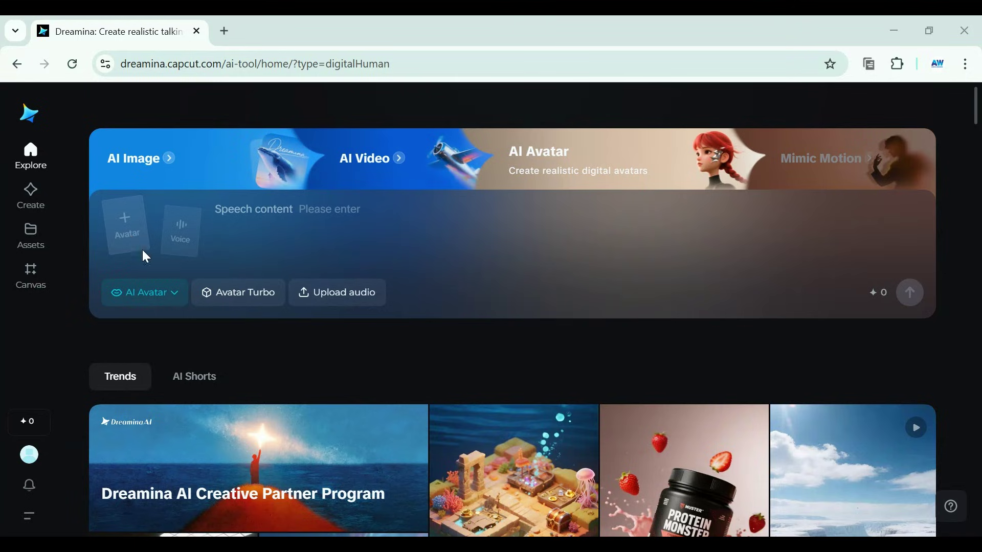
pyautogui.press('Return')
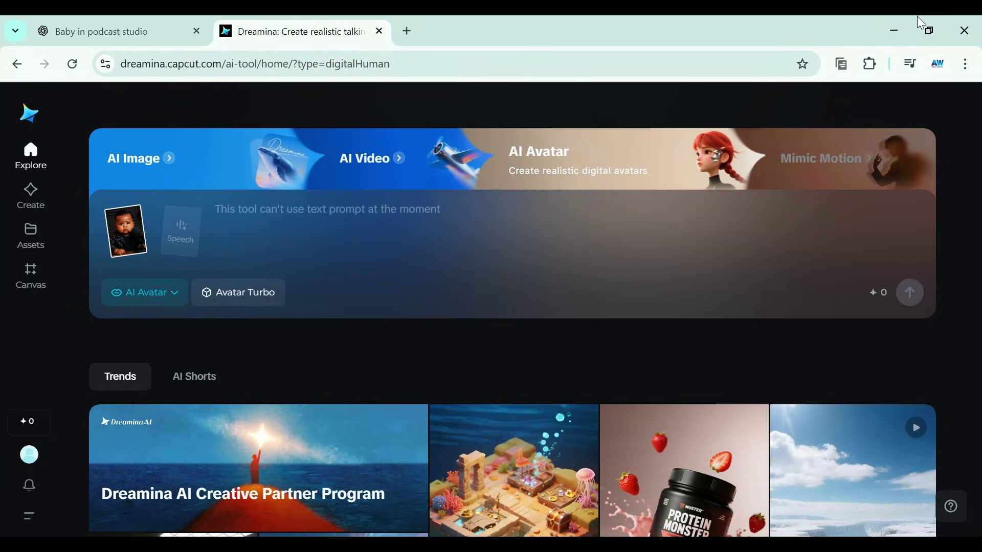
pyautogui.click(215, 324)
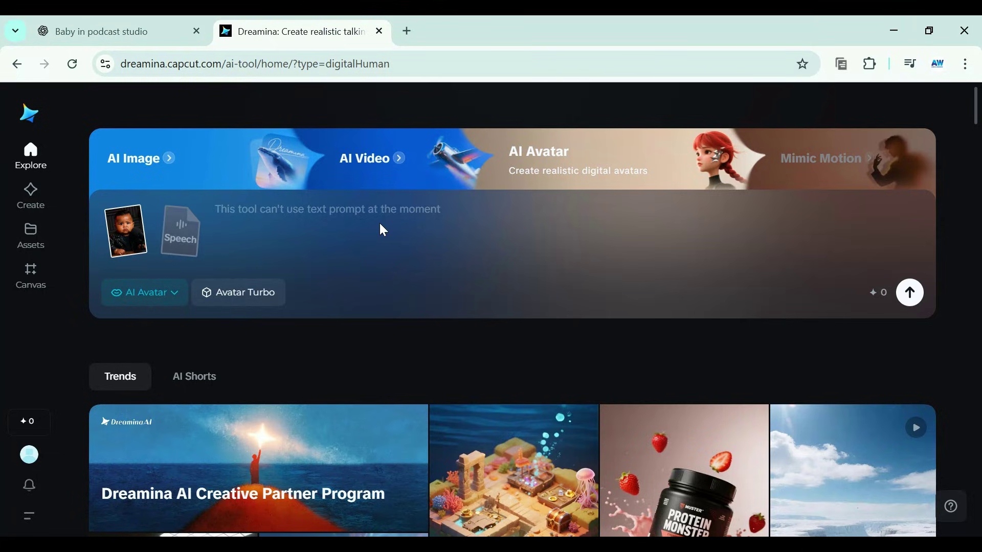
pyautogui.click(910, 292)
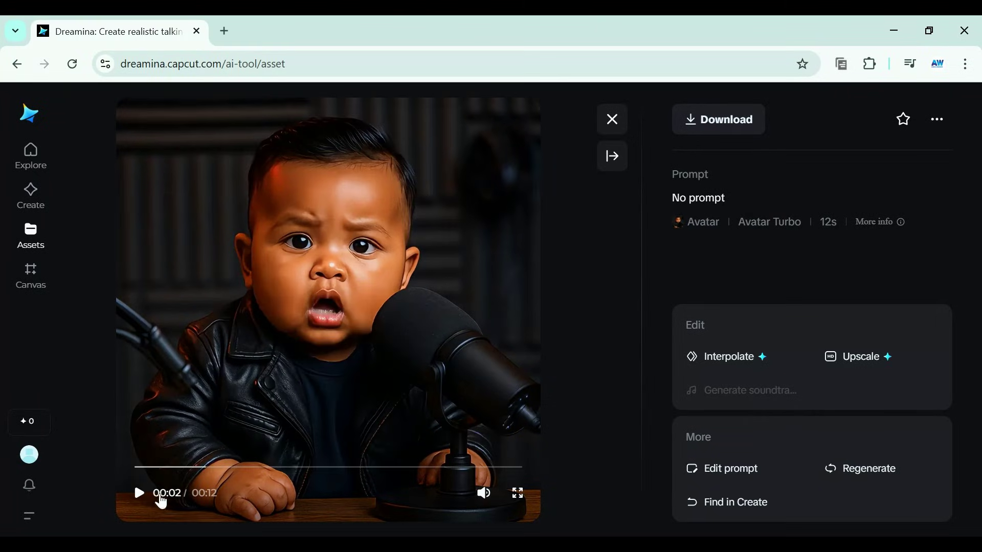
# Save the 12-second Avatar Turbo baby podcaster video
pyautogui.click(727, 131)
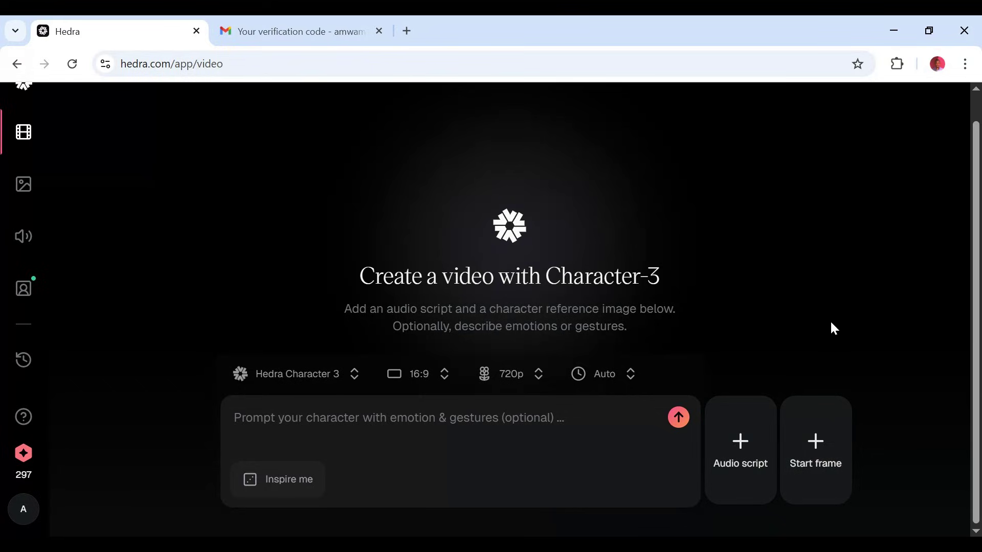
# Upload the baby image as the start frame and begin a generated-speech audio script
pyautogui.click(816, 453)
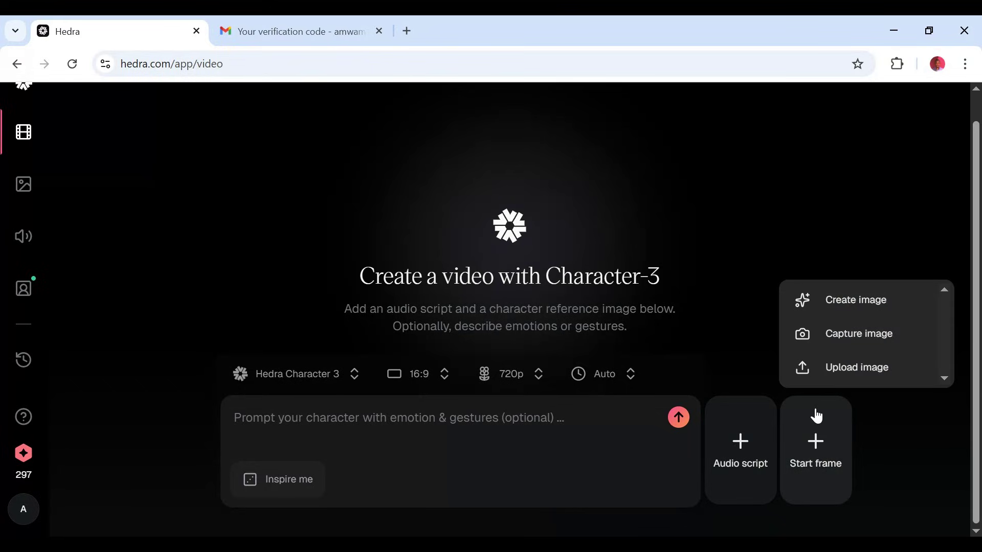
pyautogui.click(833, 376)
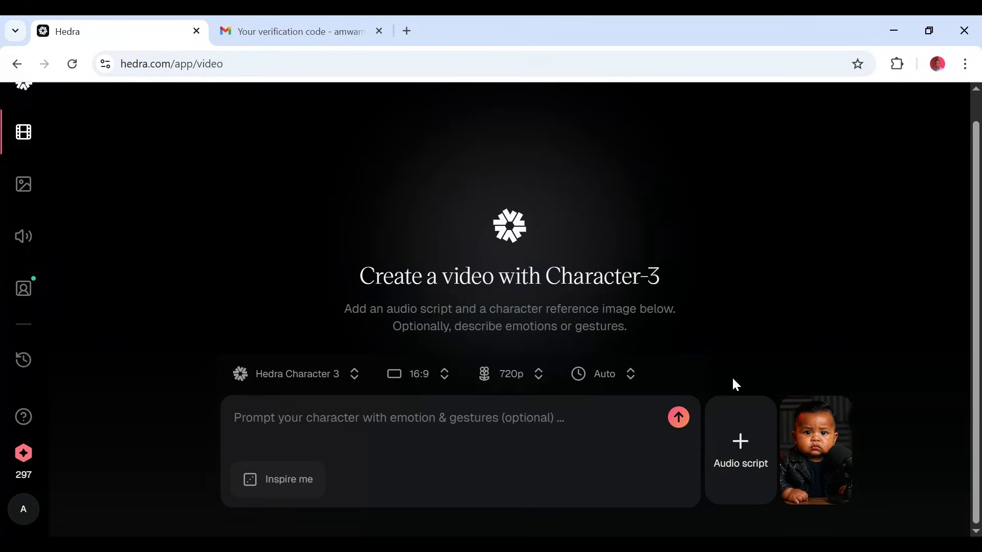
pyautogui.click(740, 441)
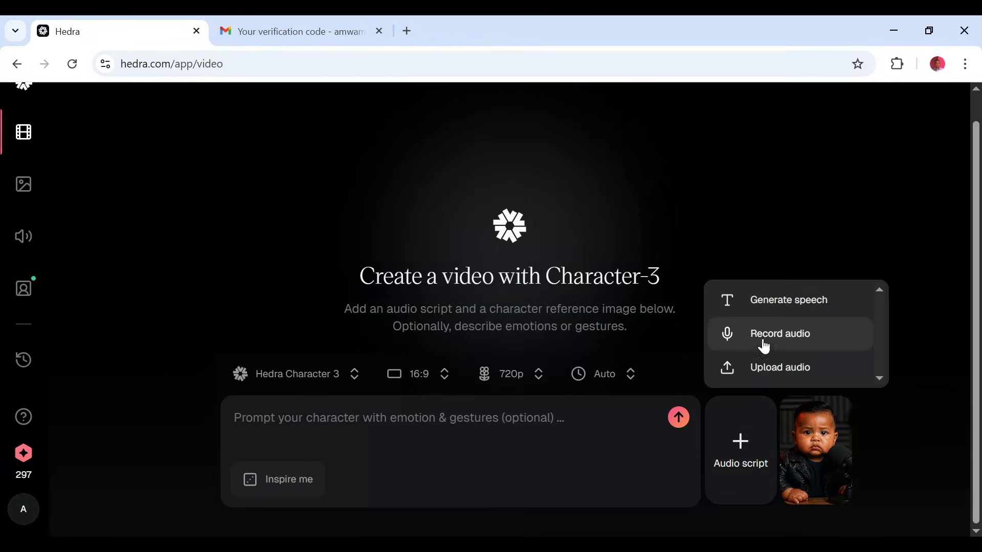
pyautogui.click(782, 290)
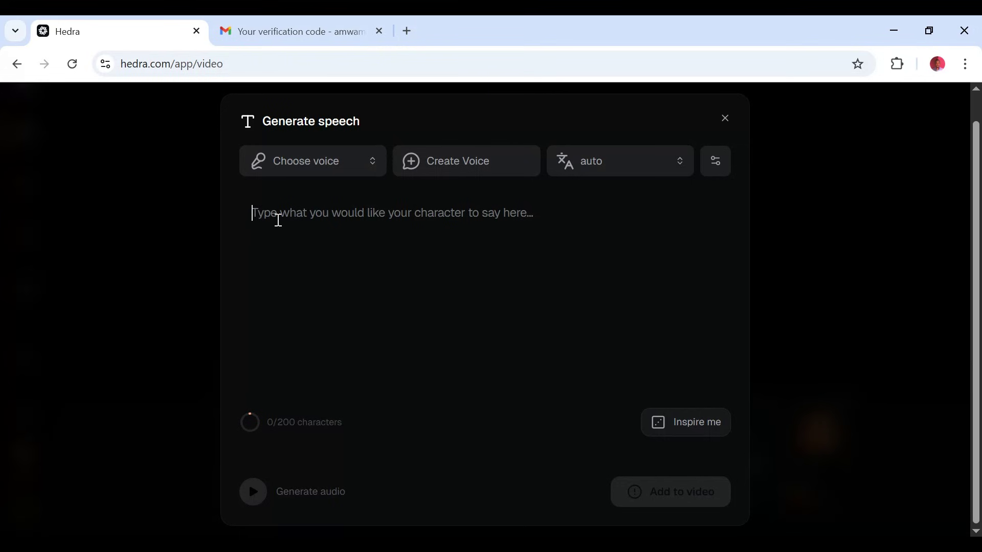
# Paste the marketing script, trim the cut-off word, and generate it in Daniel's British voice
pyautogui.write("Digital marketing versus content marketing. What's the difference? Content marketing is the what? Blogs, videos and posts that build trust by giving value. Digital marketing is the how. Ads, SEO, emai")
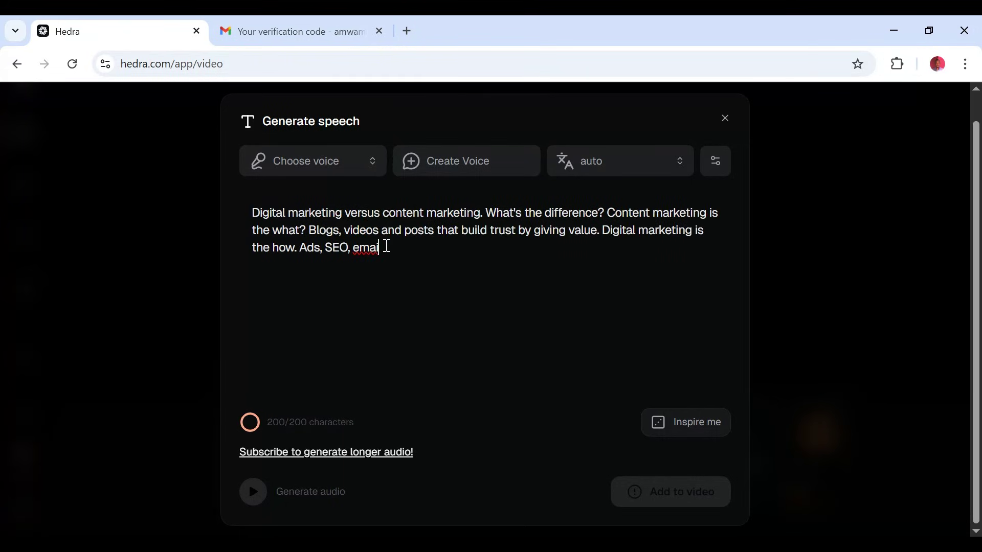
pyautogui.press('BackSpace')
pyautogui.press('BackSpace')
pyautogui.press('BackSpace')
pyautogui.press('BackSpace')
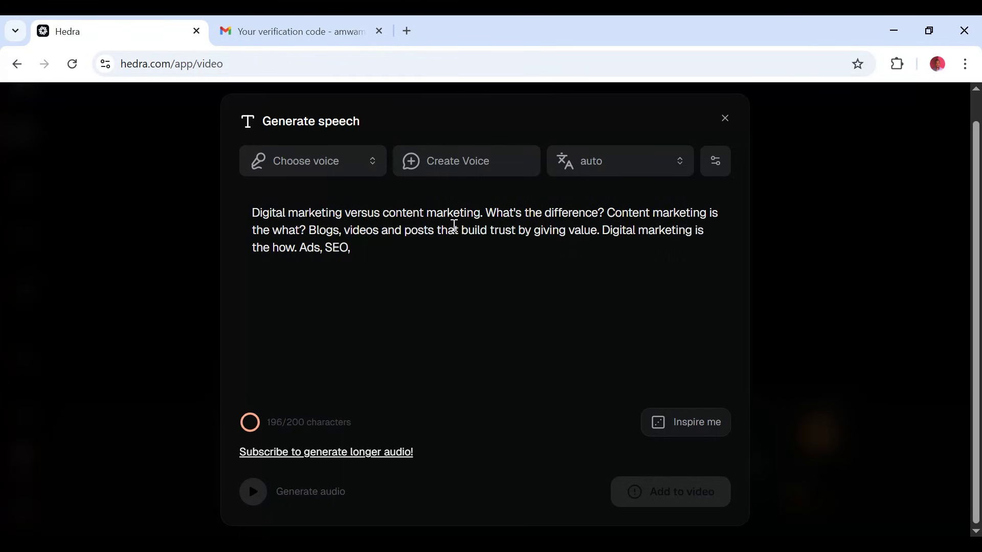
pyautogui.click(371, 163)
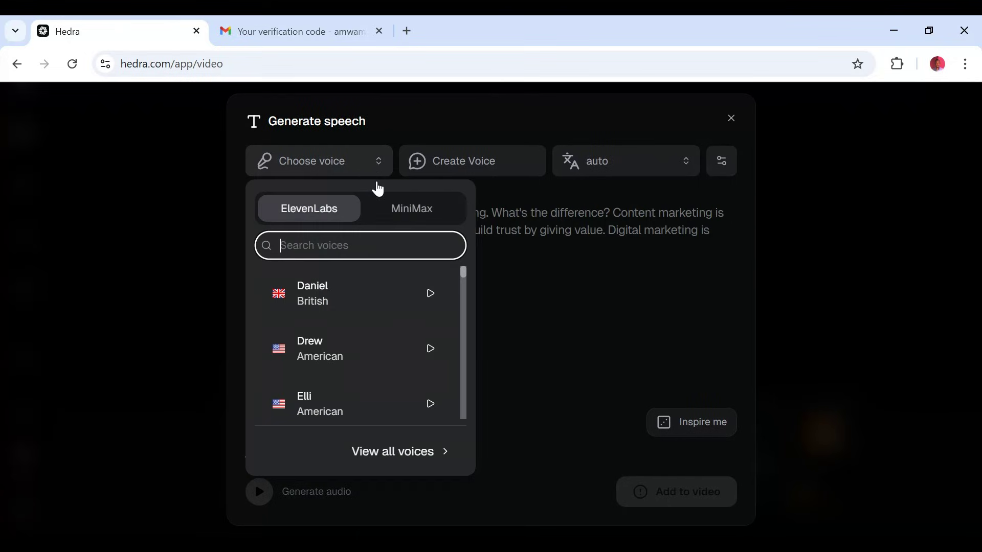
pyautogui.click(348, 298)
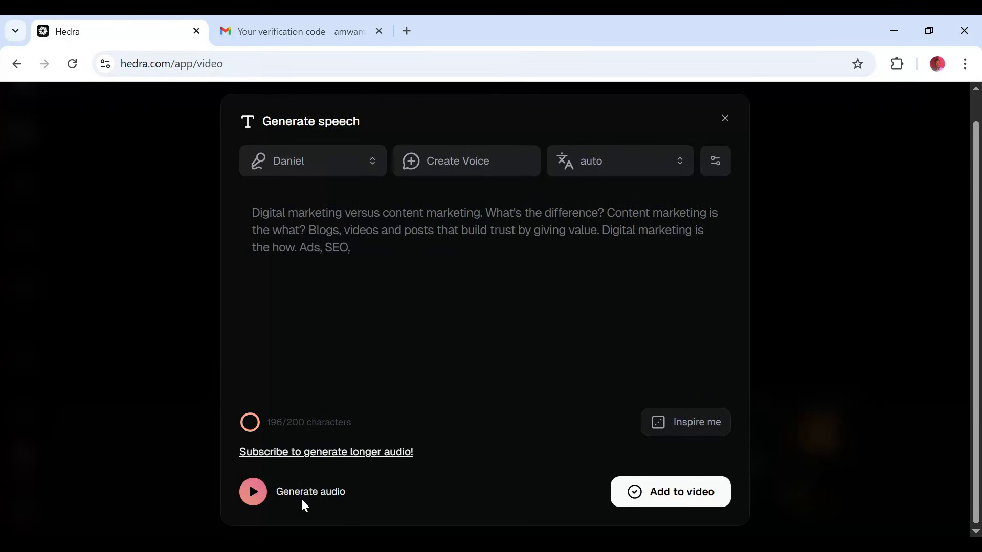
pyautogui.click(252, 494)
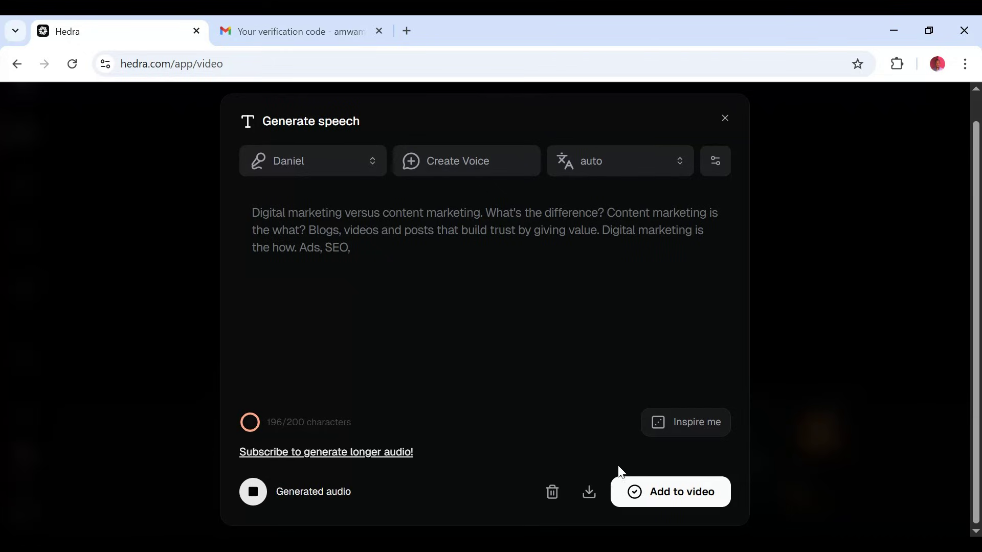
# Add the Daniel speech to the video and submit a podcaster-gesture, stationary-camera motion prompt
pyautogui.click(652, 492)
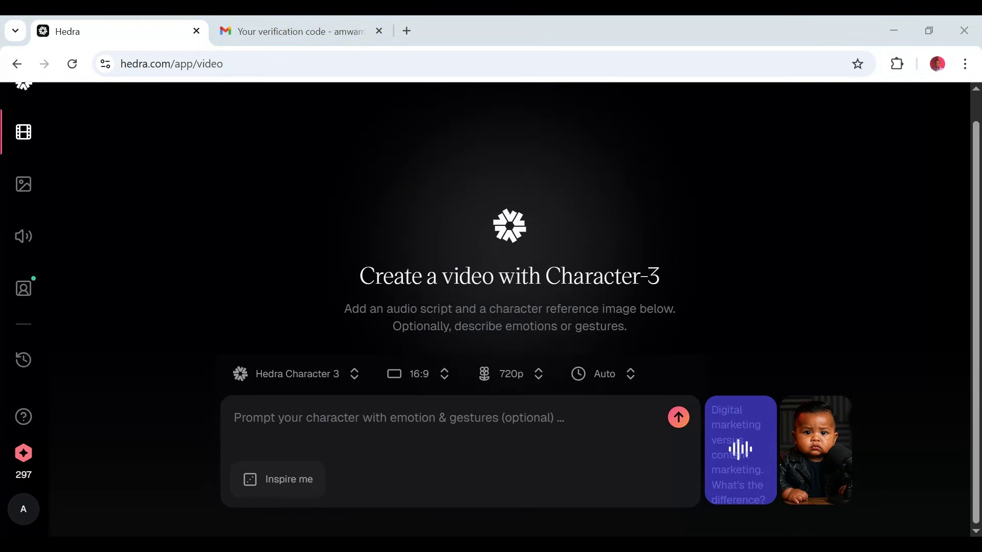
pyautogui.click(254, 420)
pyautogui.write('Make the boy talk and gesture like he is on podcast, the camera is stationary')
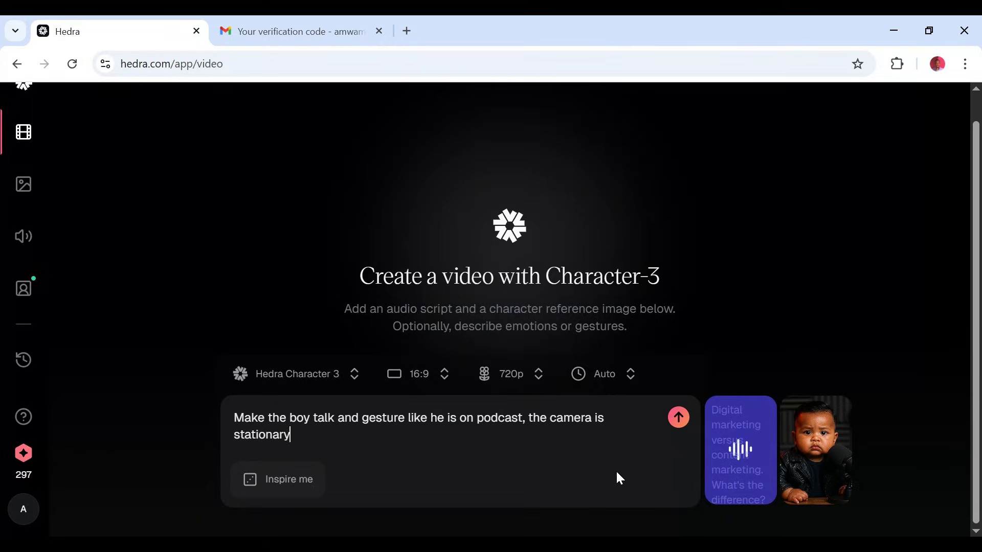
pyautogui.click(678, 418)
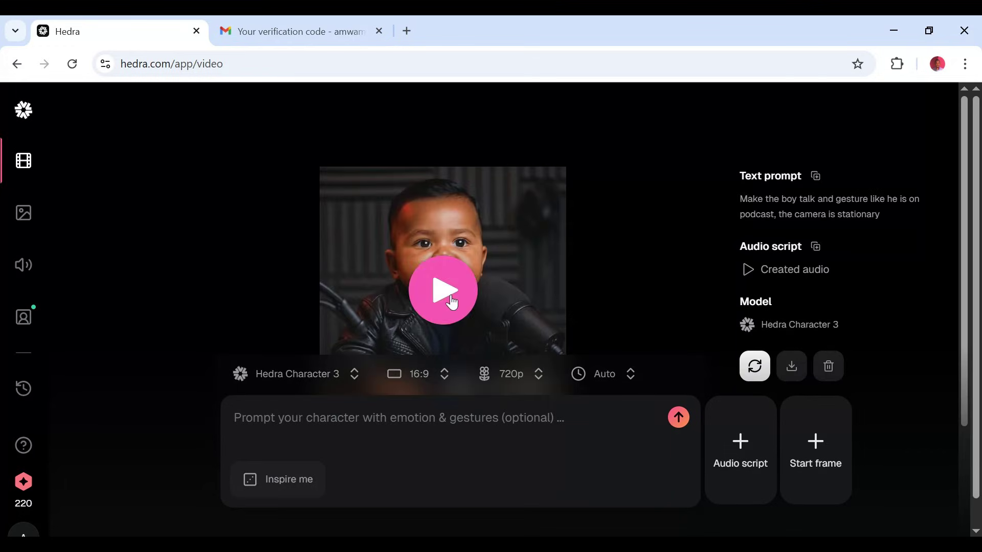
# Watch the Hedra talking baby video and download the watermarked version
pyautogui.click(445, 291)
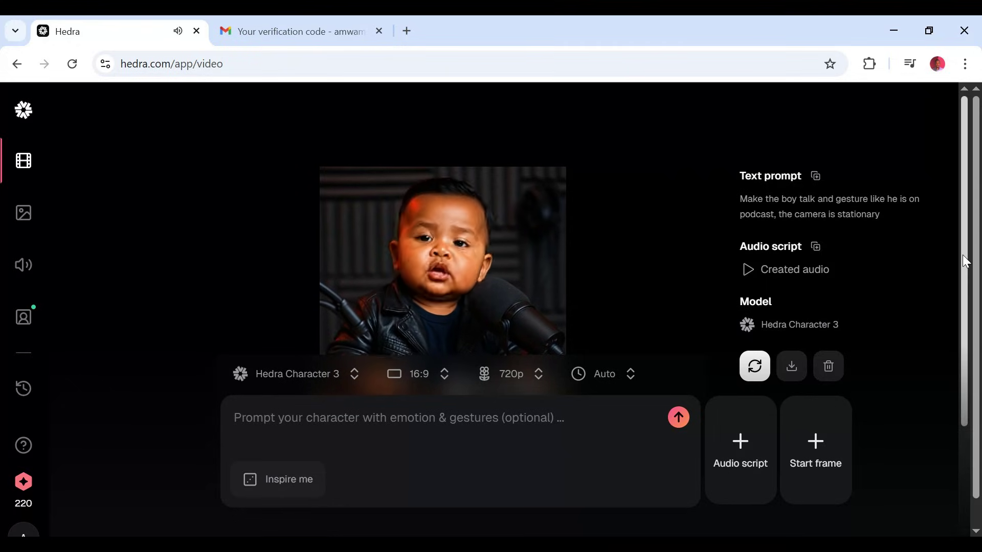
pyautogui.scroll(-1, 967, 266)
pyautogui.moveTo(967, 267); pyautogui.dragTo(969, 322)
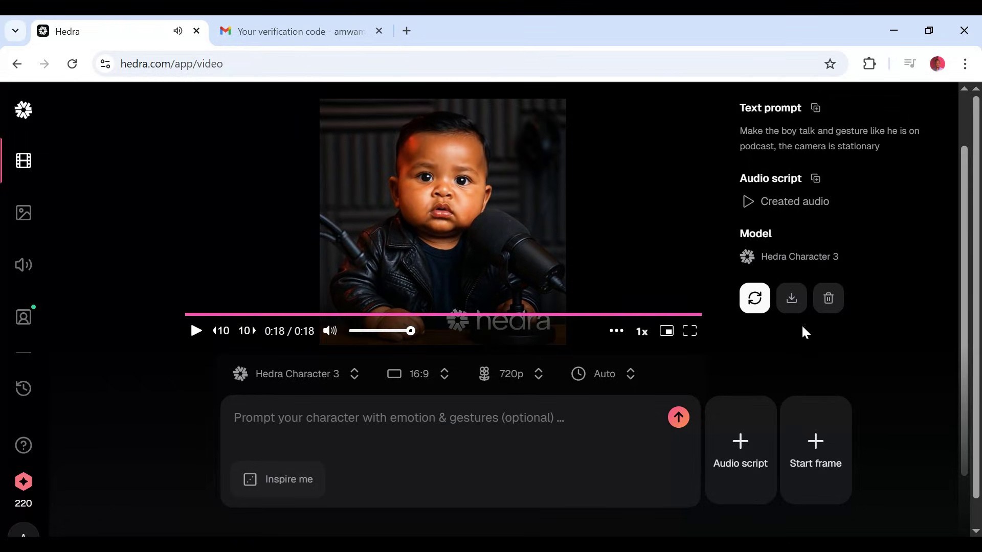
pyautogui.click(792, 301)
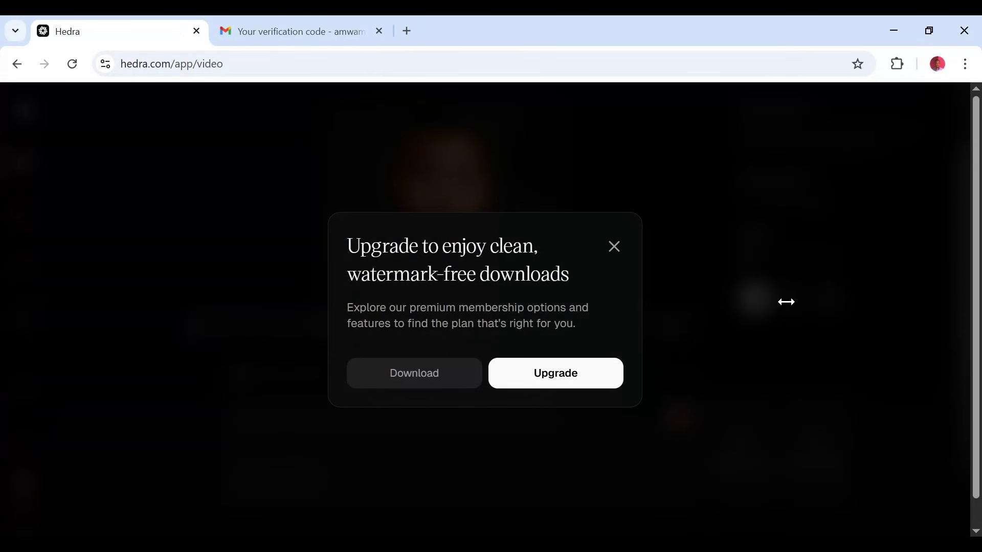
pyautogui.click(433, 380)
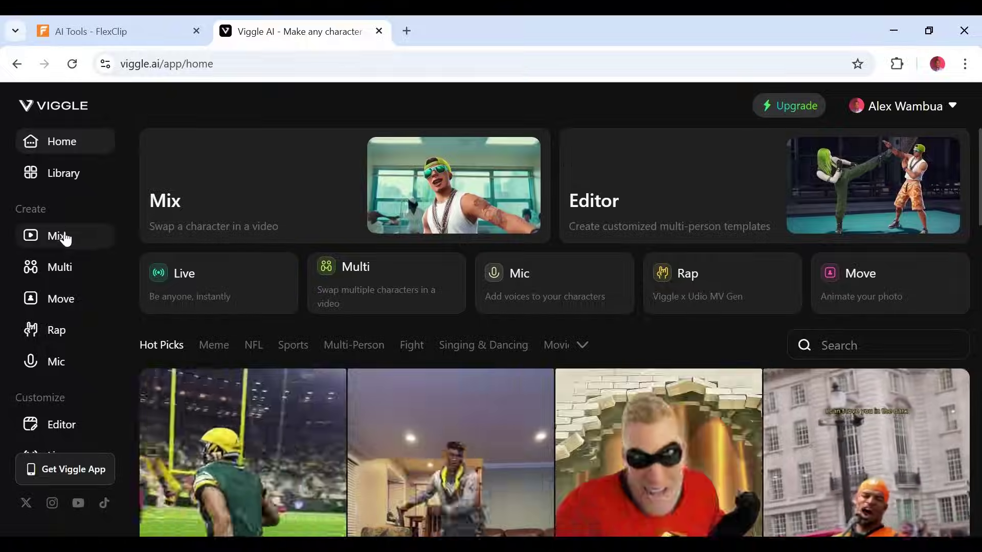
pyautogui.click(60, 237)
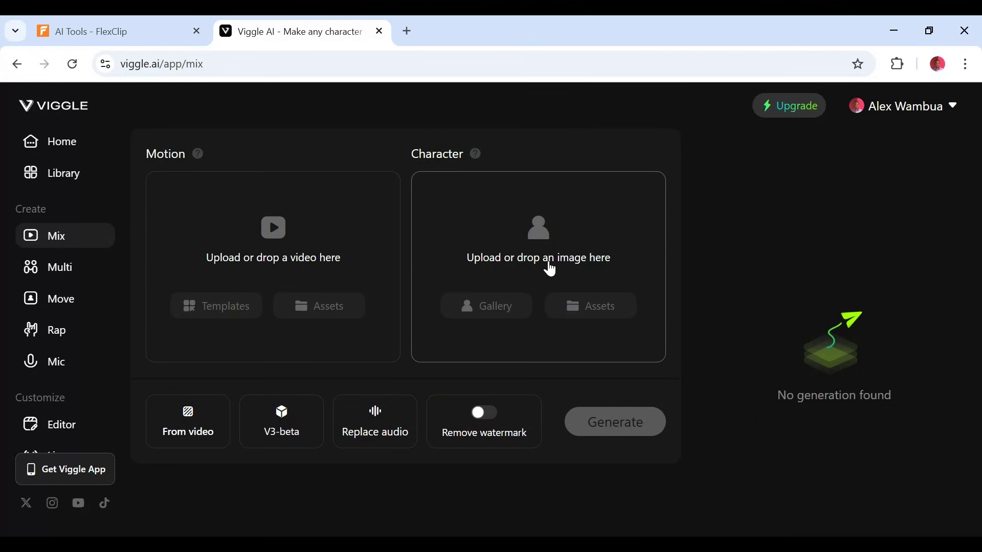
# Load the headphone baby portrait as the character and upload the Baby podcast Audio file
pyautogui.click(549, 269)
pyautogui.click(478, 456)
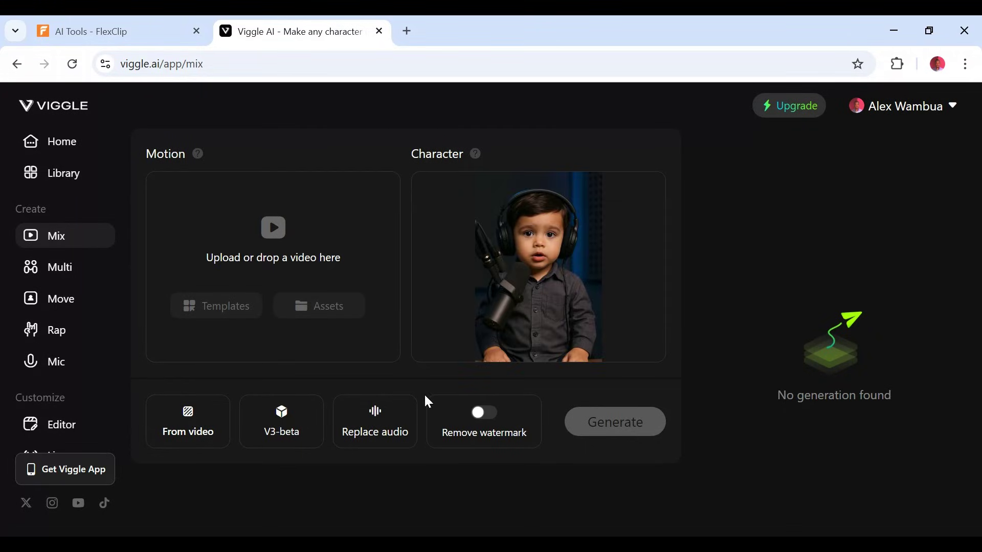
pyautogui.click(390, 430)
pyautogui.click(423, 309)
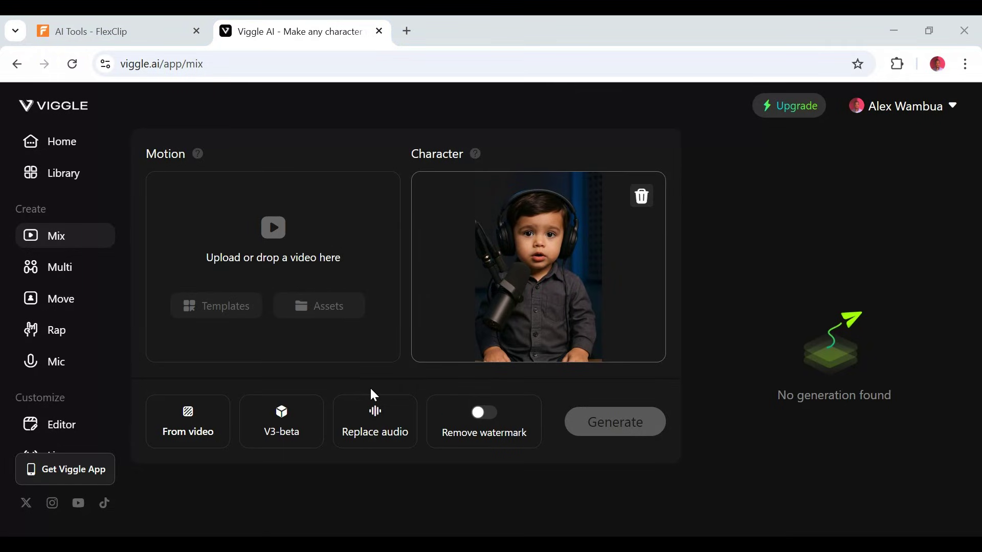
pyautogui.press('Return')
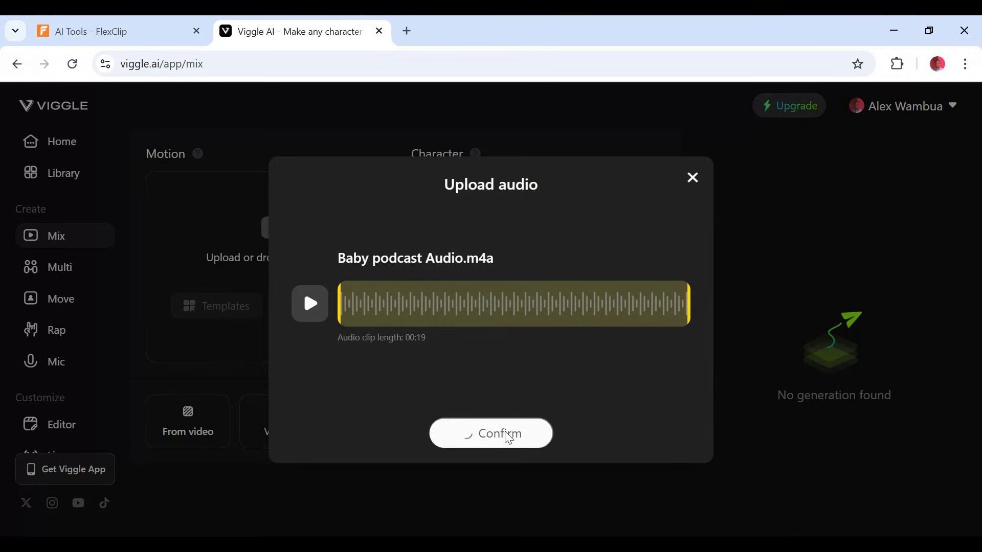